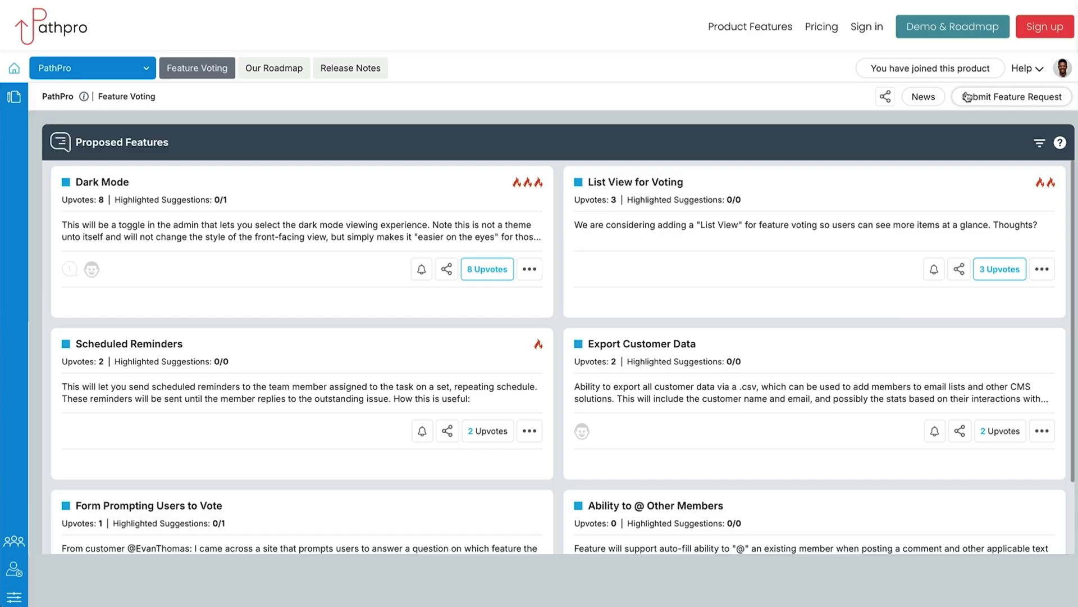
Open the feature-request feedback panel from the Feature Voting board.
{"action": "left_click", "coordinate": [1004, 99]}
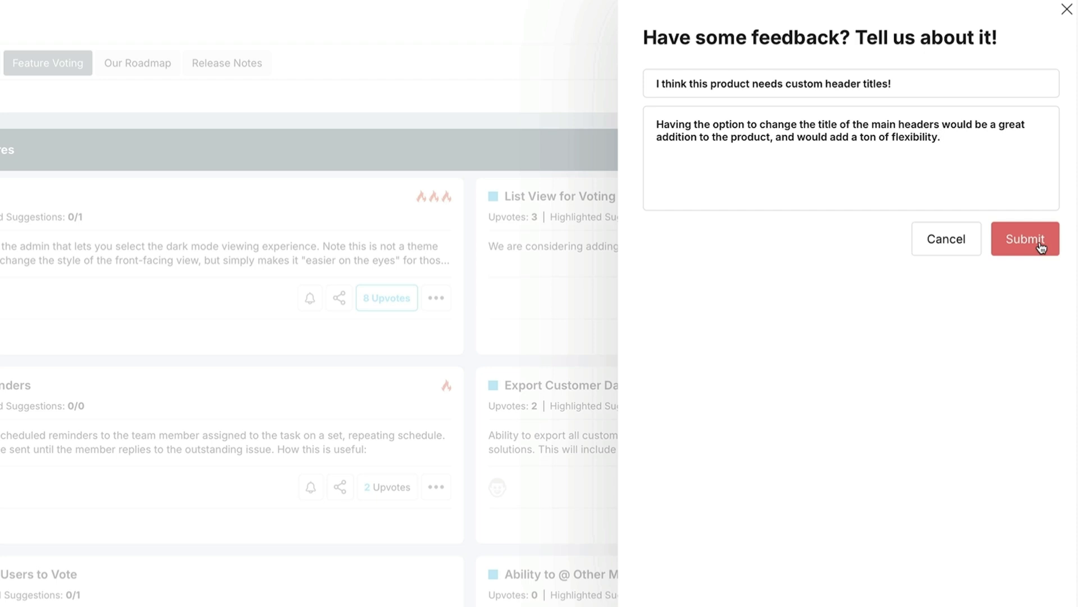
Submit the custom header titles feature request and dismiss the confirmation.
{"action": "left_click", "coordinate": [1038, 243]}
{"action": "left_click", "coordinate": [871, 359]}
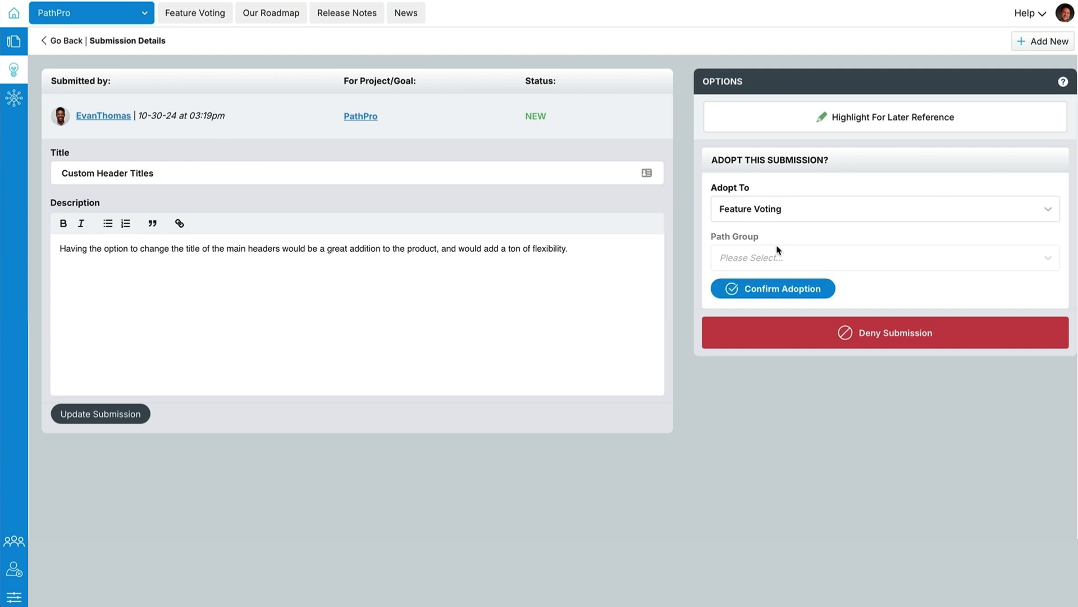
Adopt the Custom Header Titles submission to Feature Voting and view the new feature's details.
{"action": "left_click", "coordinate": [782, 210]}
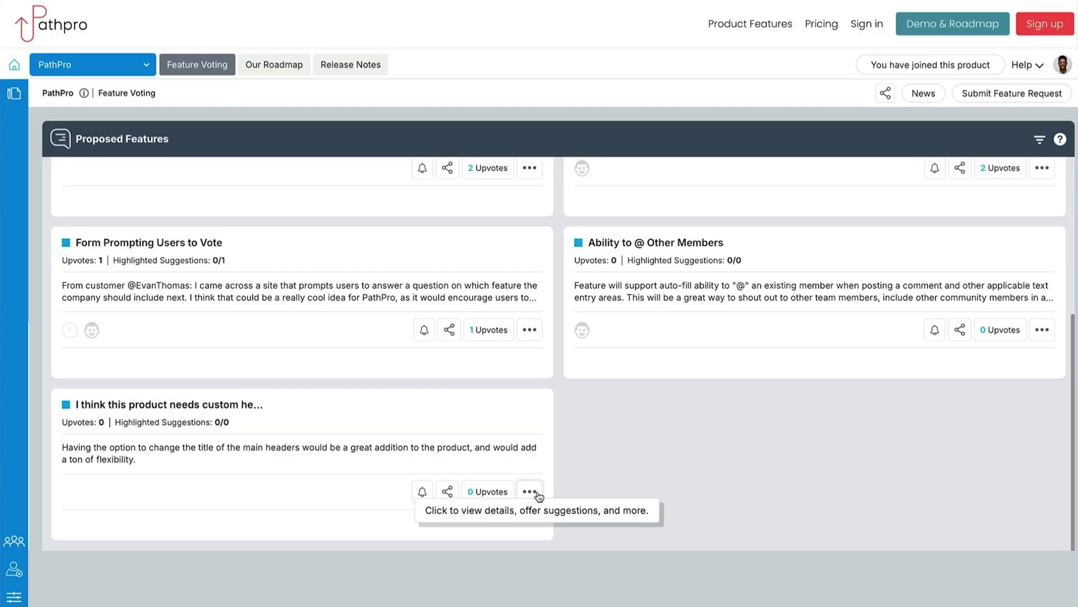
{"action": "left_click", "coordinate": [533, 492]}
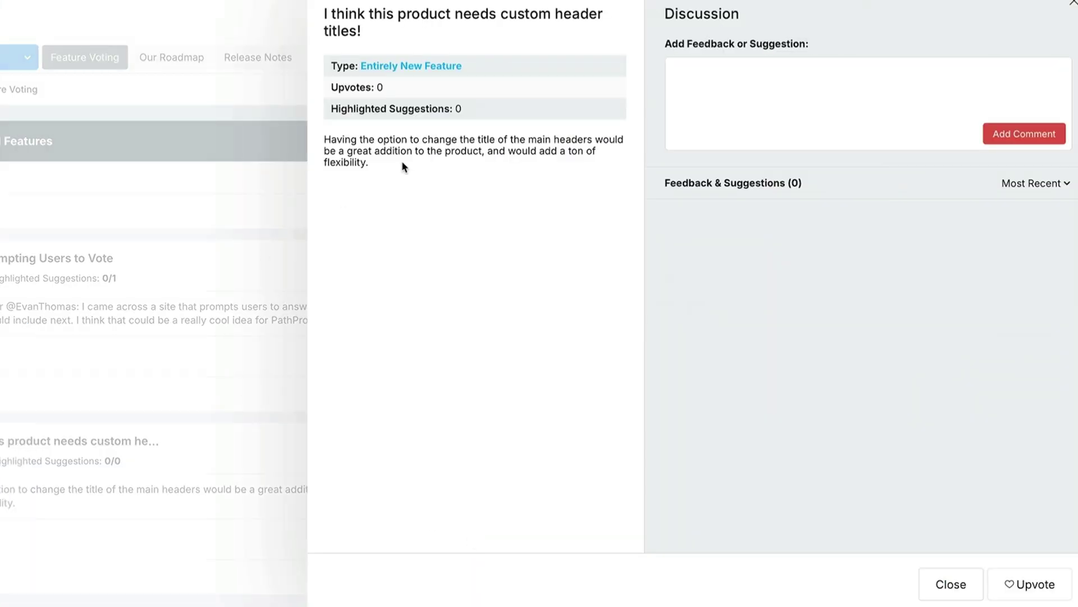
Close the Custom Header Titles detail panel to return to the Feature Voting board.
{"action": "left_click", "coordinate": [801, 98]}
{"action": "key", "text": "Escape"}
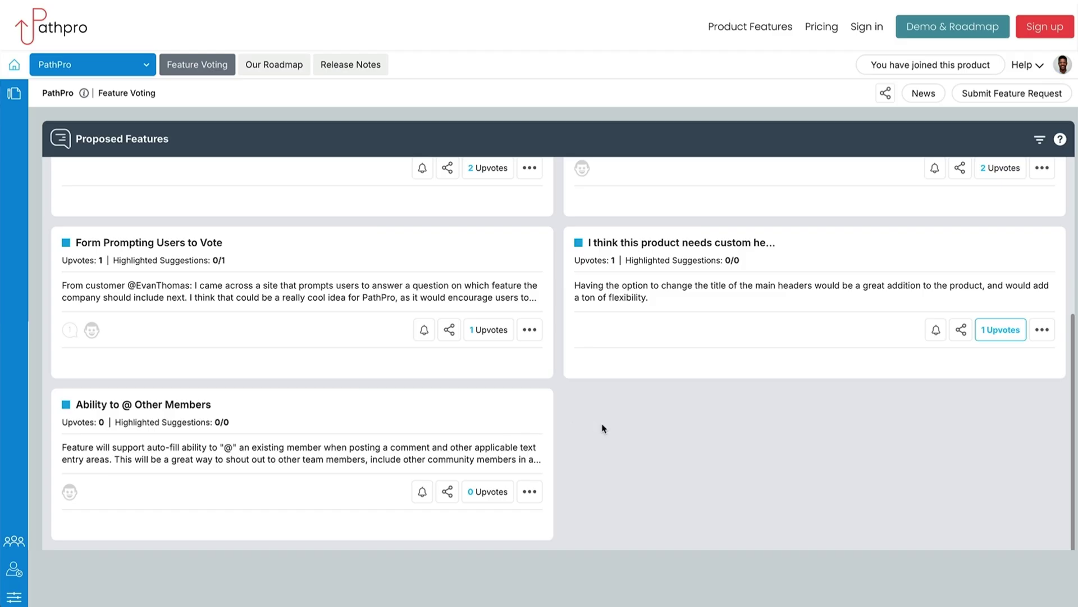
{"action": "scroll", "coordinate": [628, 428], "scroll_direction": "up", "scroll_amount": 3}
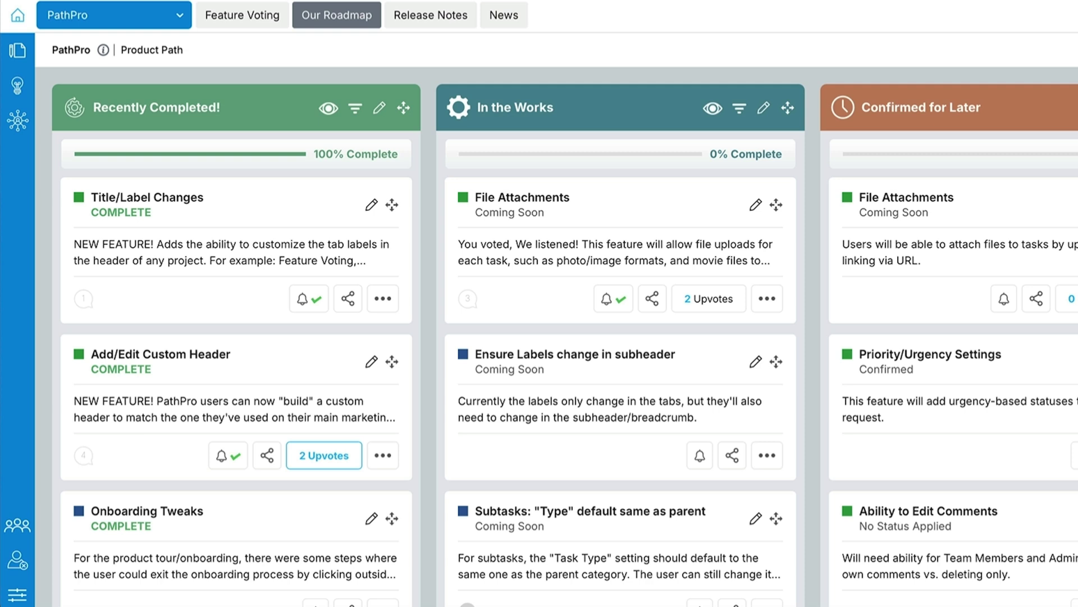
{"action": "scroll", "coordinate": [950, 303], "scroll_direction": "down", "scroll_amount": 2}
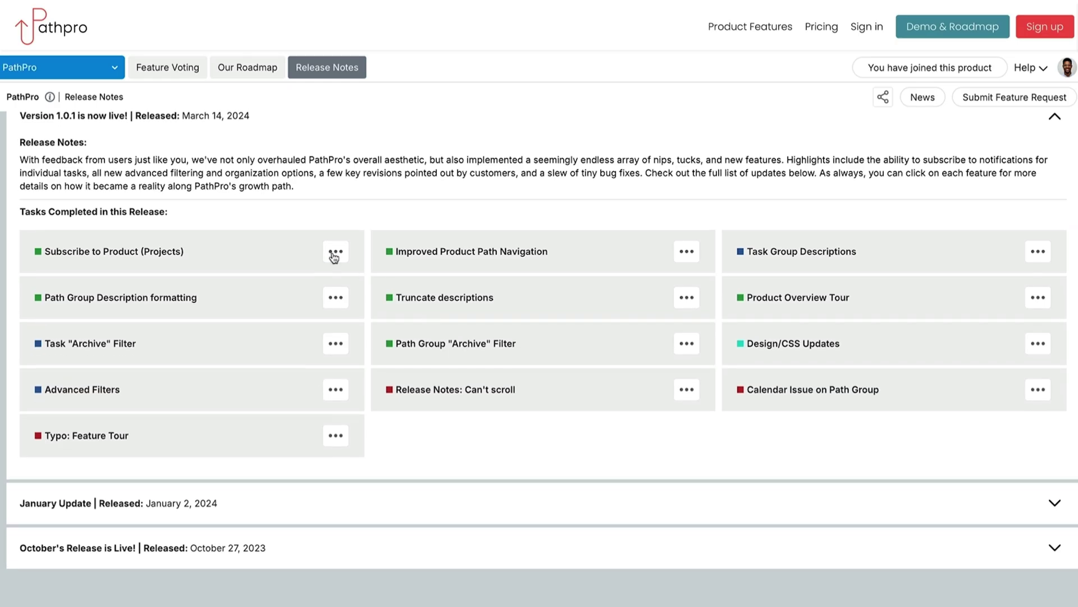
Open the Subscribe to Product task details under Version 1.0.1 release notes.
{"action": "left_click", "coordinate": [336, 259]}
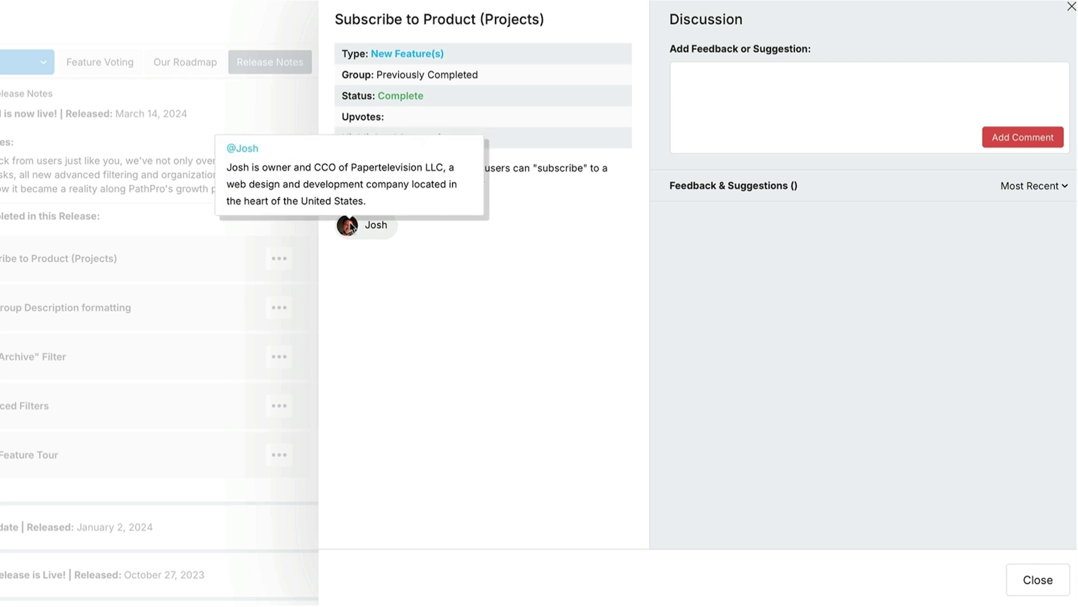
Highlight, then deselect, the Suggested by label in the Subscribe to Product details.
{"action": "left_click_drag", "start_coordinate": [409, 200], "coordinate": [334, 197]}
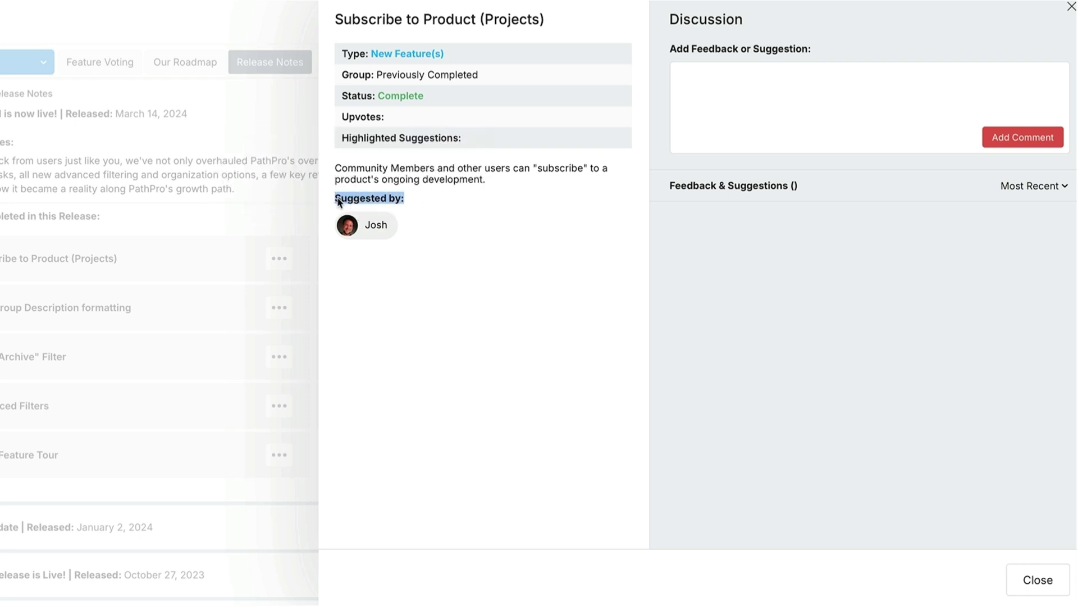
{"action": "left_click", "coordinate": [415, 206]}
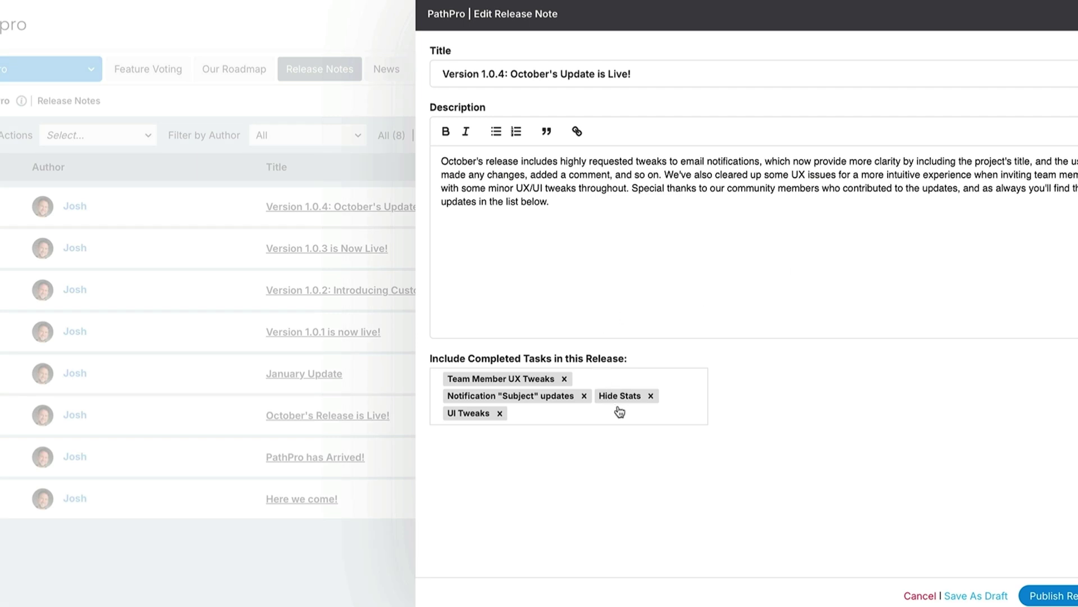
Place the cursor in the Version 1.0.4 release note's Description editor.
{"action": "left_click", "coordinate": [468, 236]}
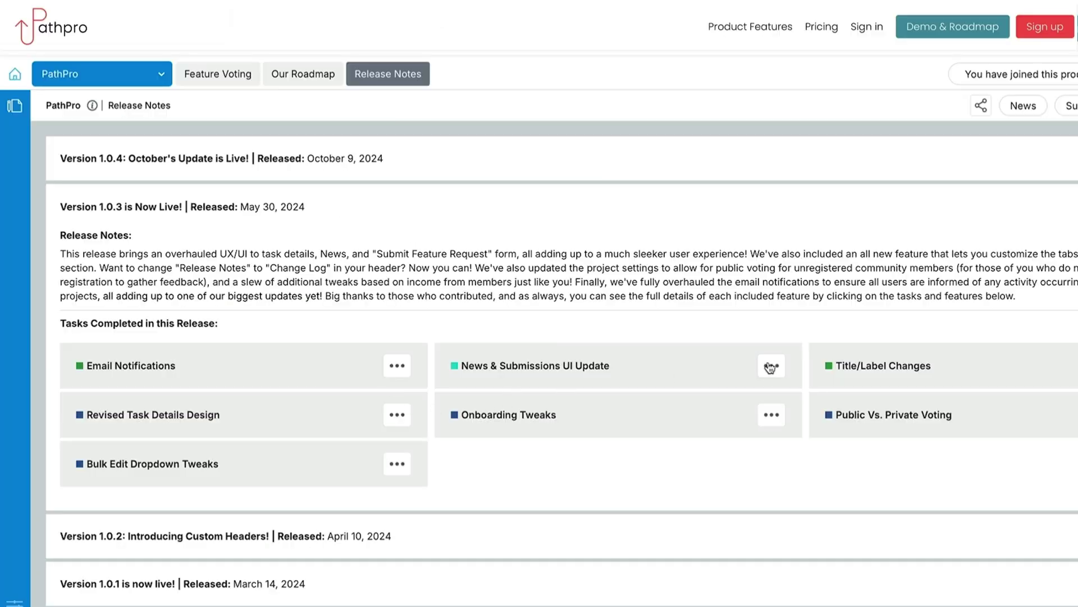
Open the News & Submissions UI Update task details from Version 1.0.3.
{"action": "left_click", "coordinate": [770, 366]}
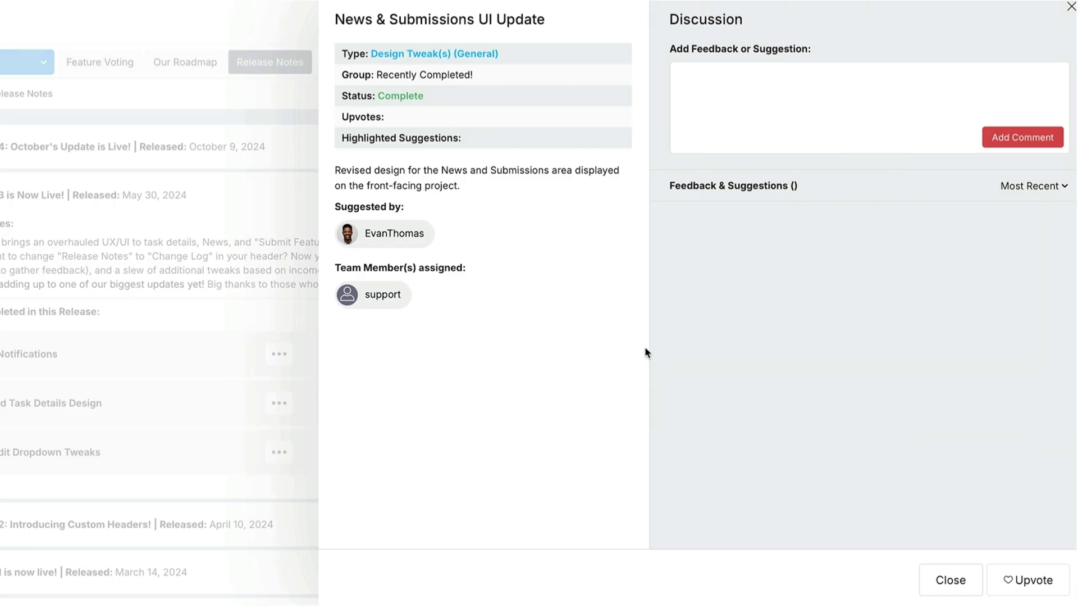